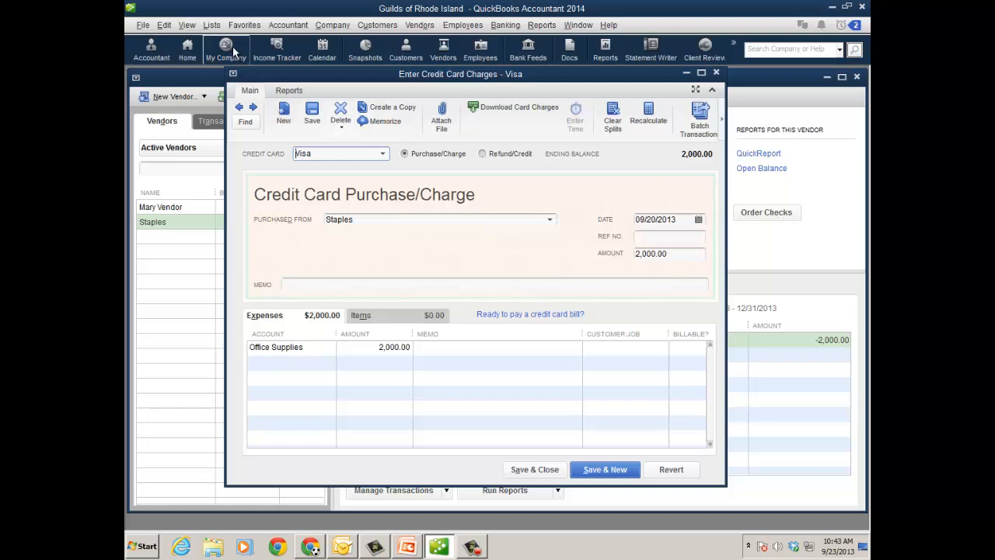
Step: Start a client question about the Staples credit card charge, signing in to the Intuit account and browsing the company list
left_click(282, 26)
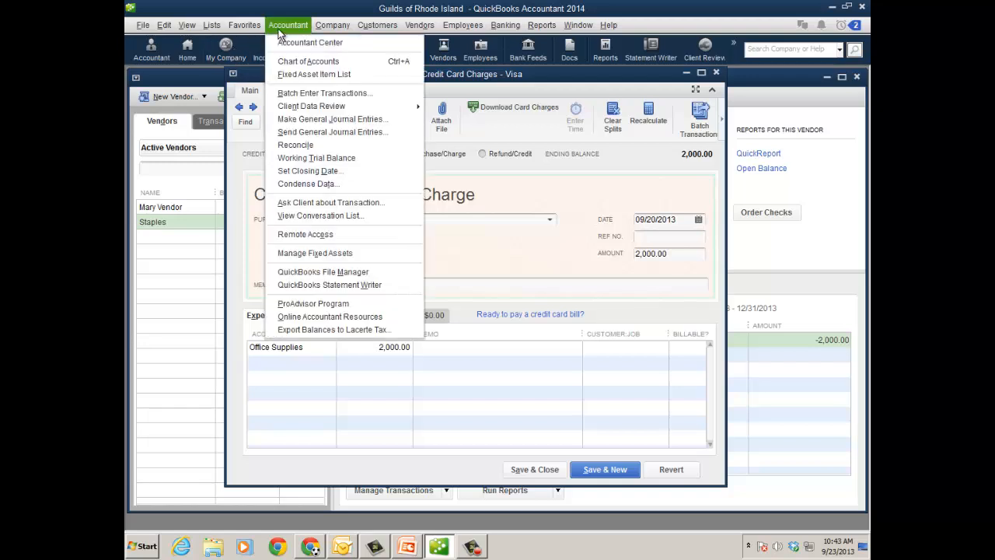
left_click(358, 205)
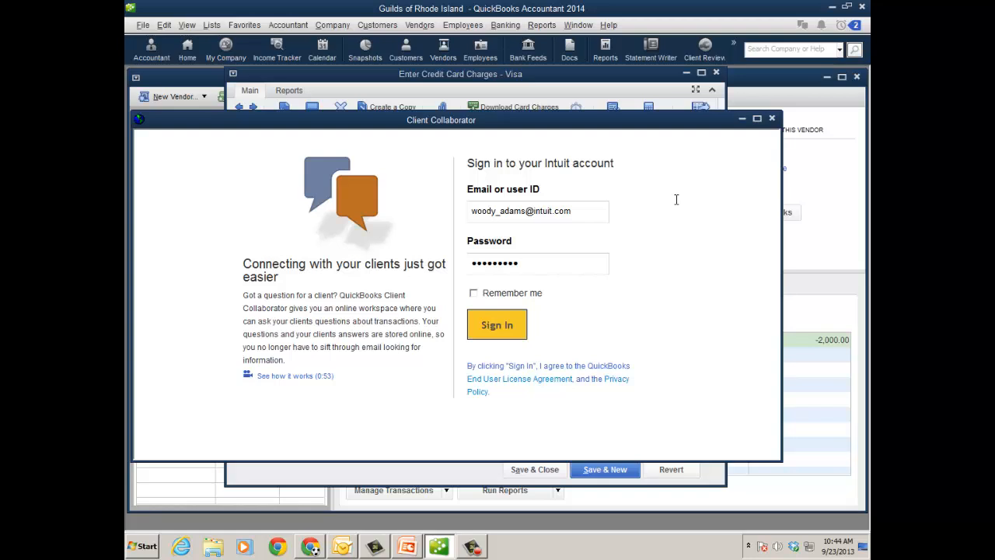
left_click(511, 326)
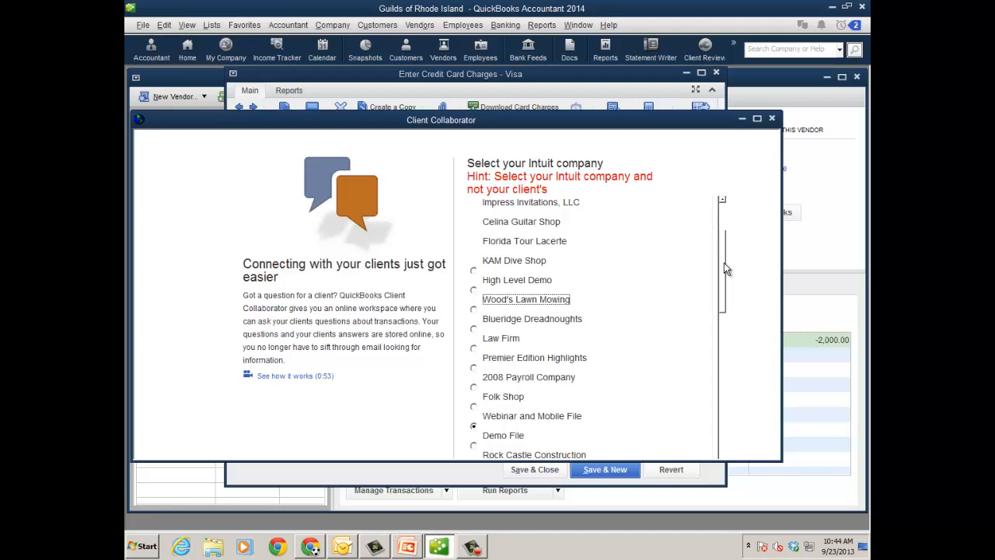
left_click_drag(724, 268, 727, 497)
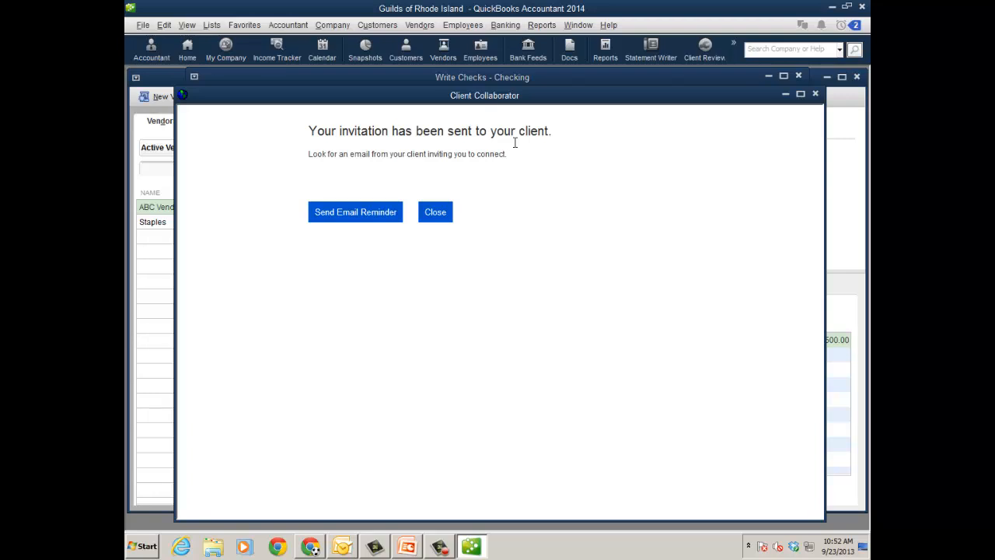
Step: Close the invitation confirmation and open the Client Collaborator request email in the client's web Outlook inbox
left_click(437, 213)
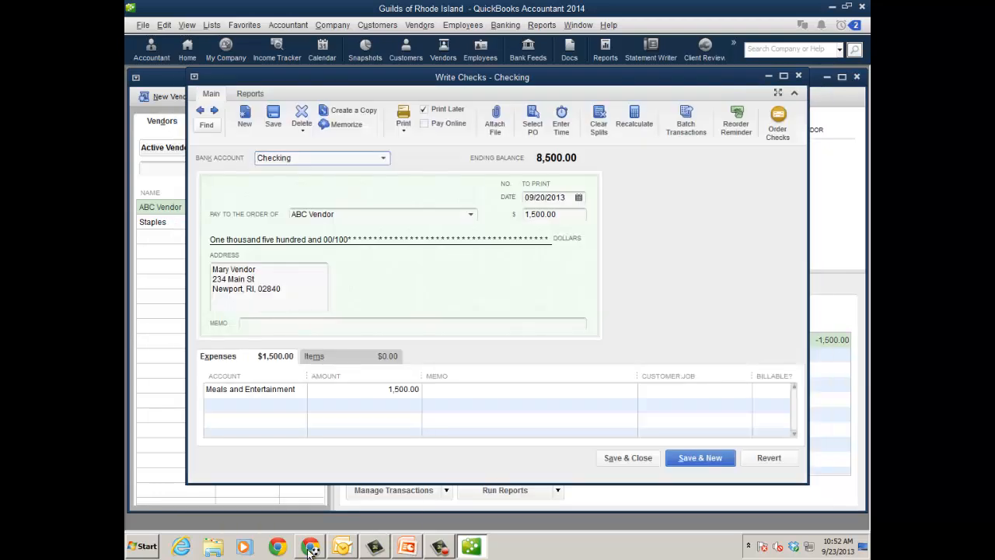
left_click(310, 548)
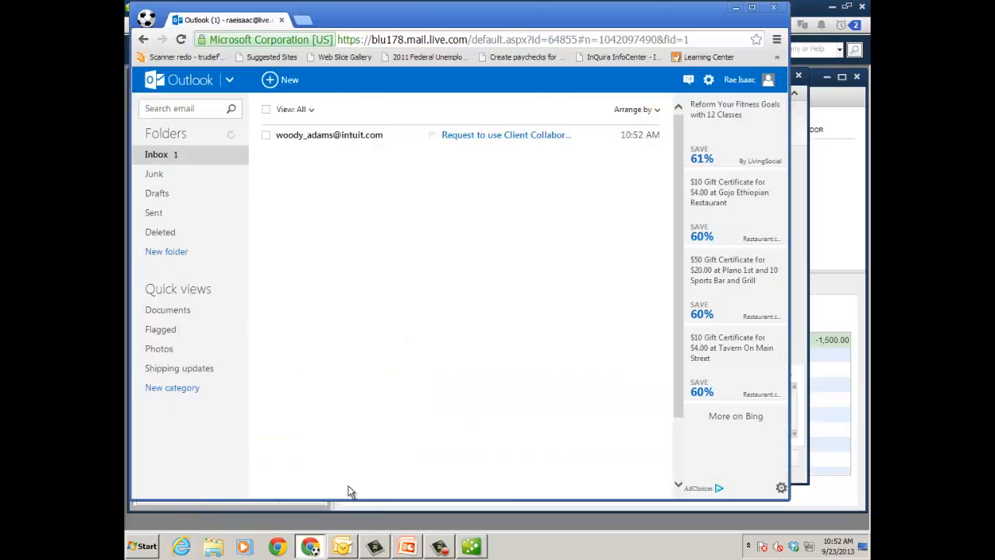
left_click(465, 137)
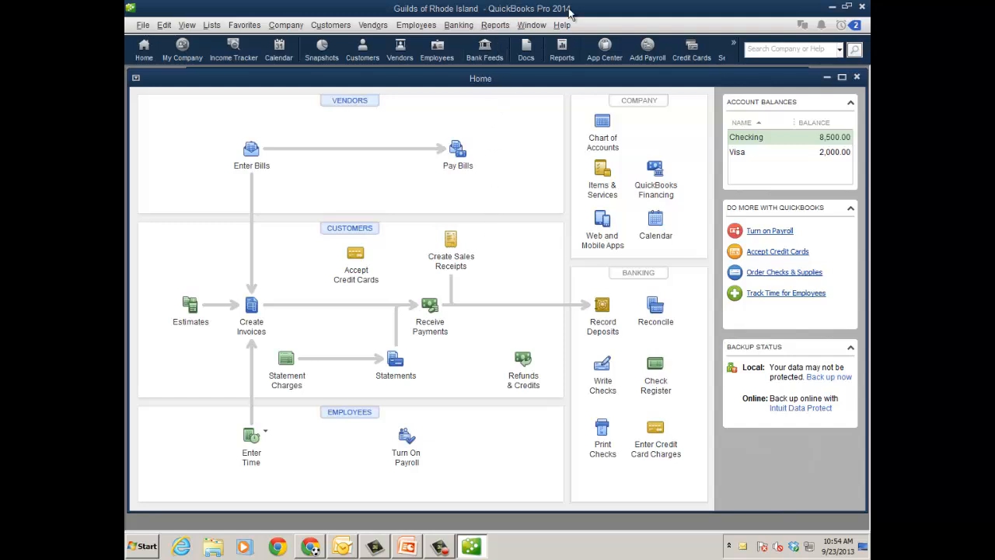
Step: In the client's QuickBooks Pro, sign in to Intuit through the conversation list and send the accountant the connection invitation
left_click(286, 26)
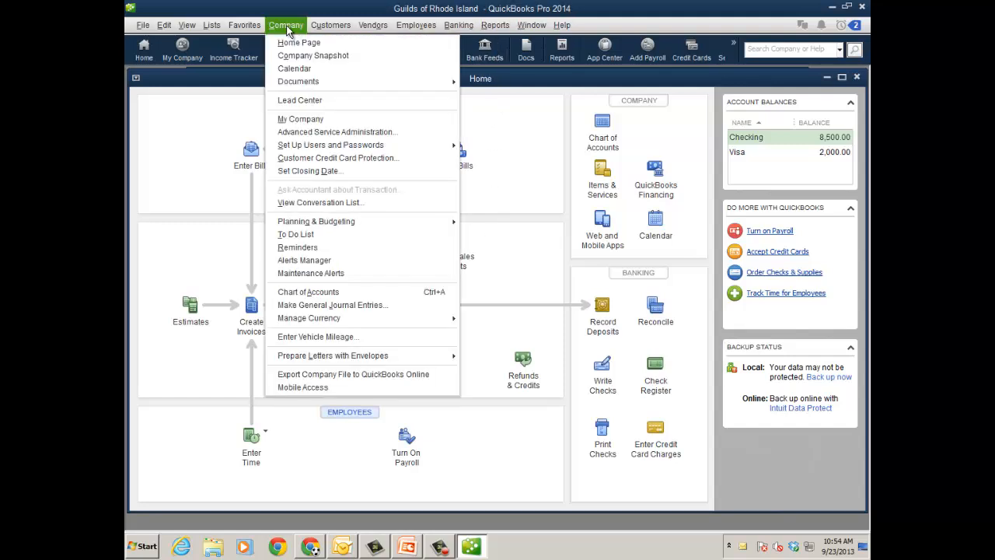
left_click(333, 203)
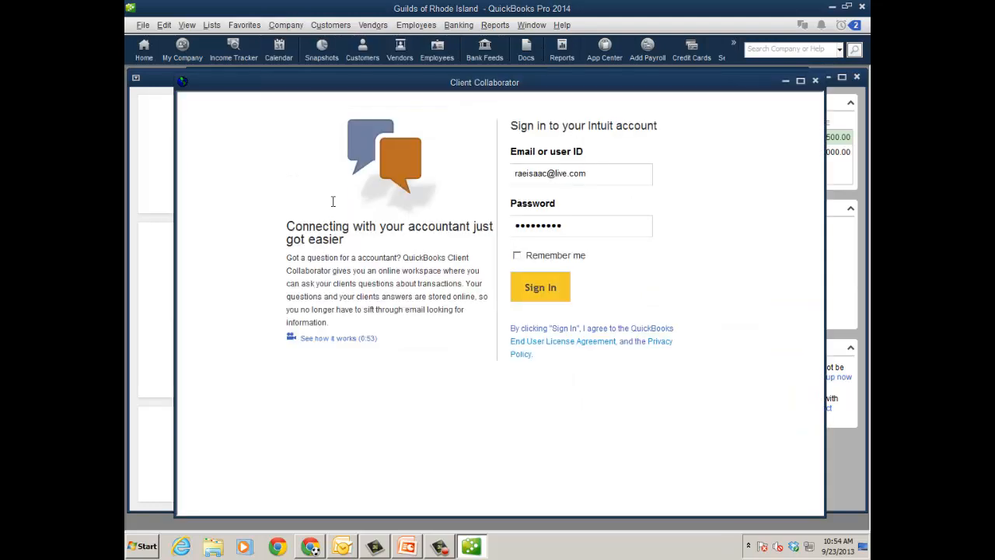
left_click(552, 289)
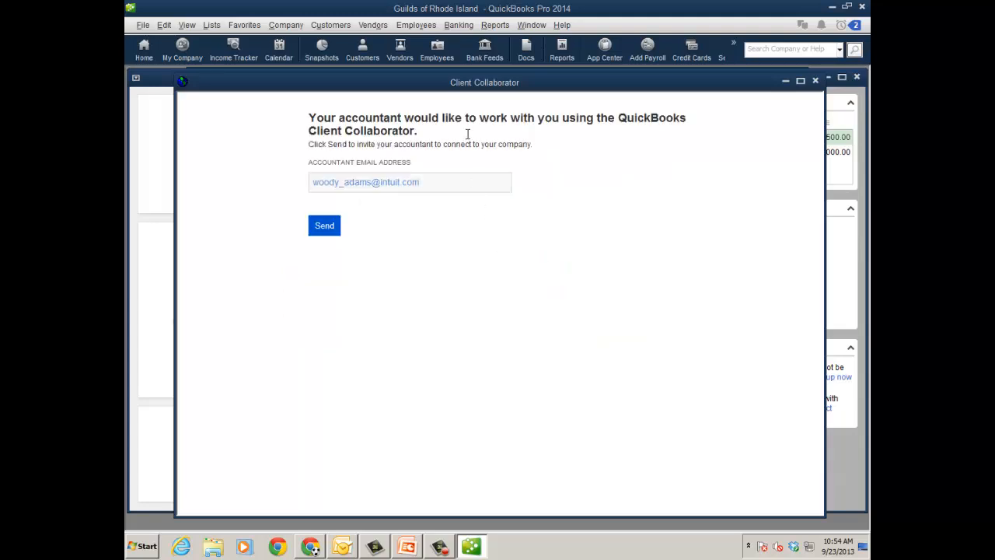
left_click(331, 232)
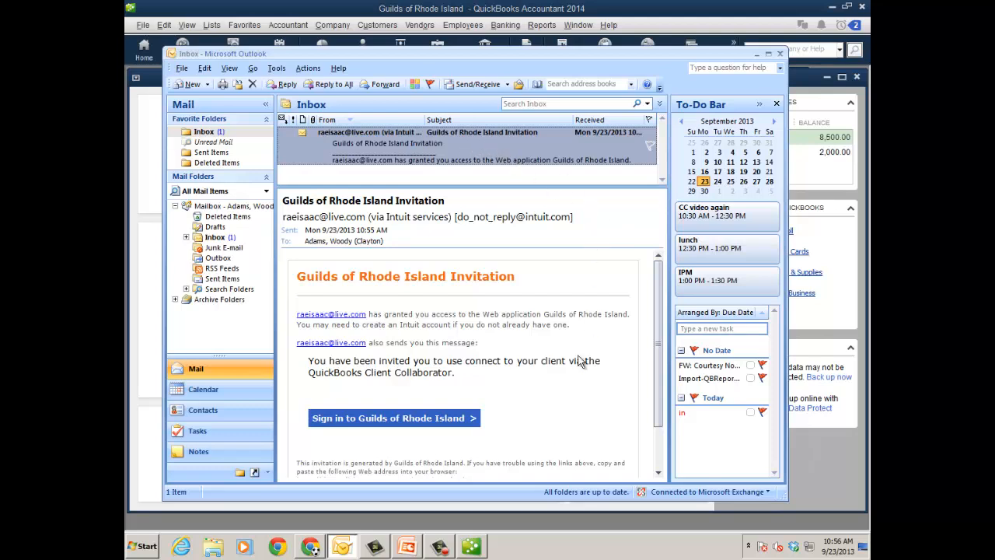
Step: Follow the sign-in link in the Guilds of Rhode Island invitation email and sign in with the Intuit account password
left_click(416, 420)
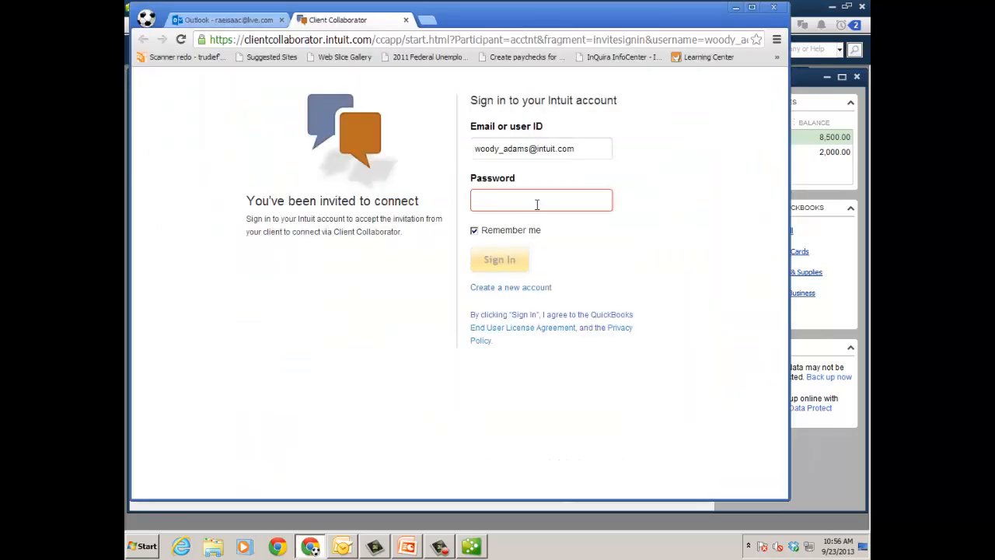
left_click(536, 200)
type("•••••••••")
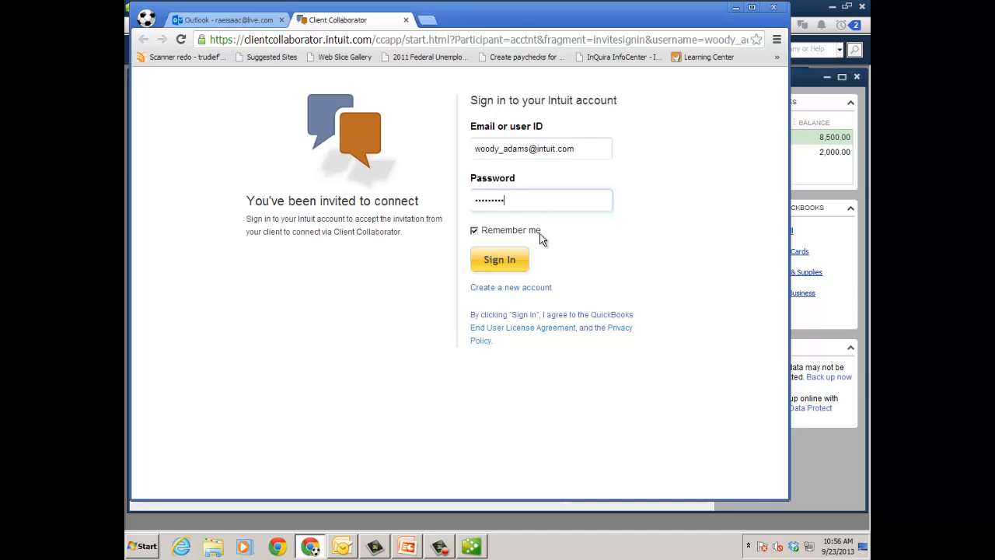
left_click(513, 266)
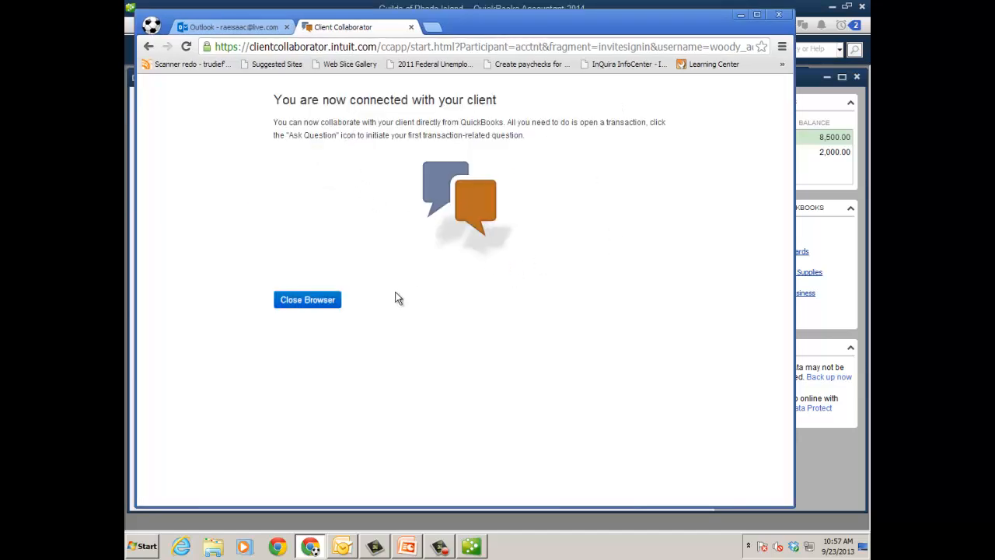
Step: Close the client connection page and minimize the browser and mail windows to return to QuickBooks Accountant
left_click(333, 303)
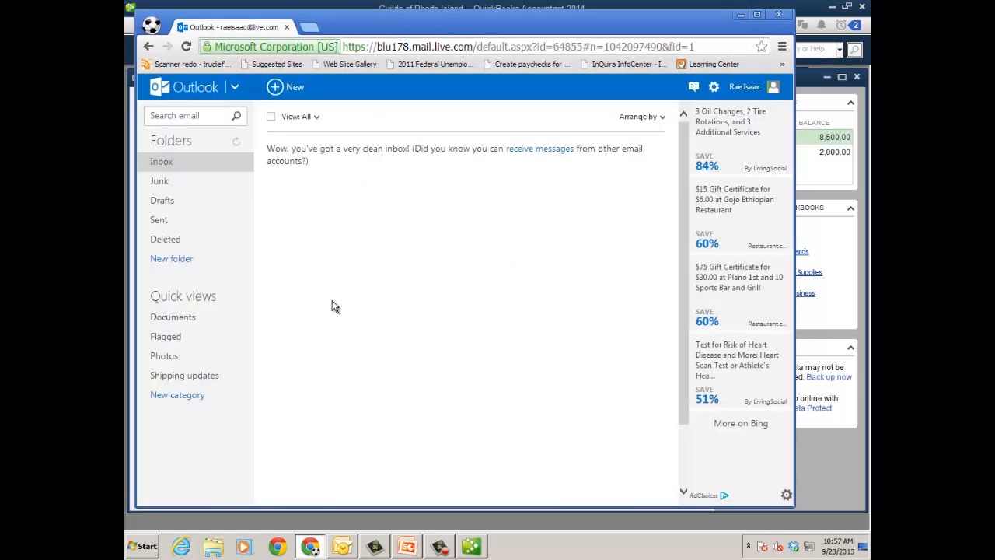
left_click(740, 14)
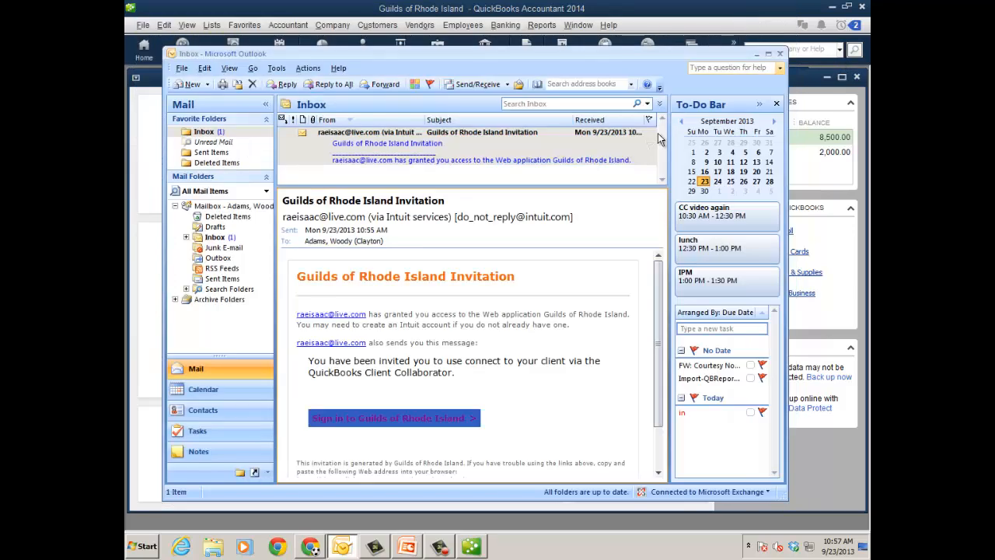
left_click(756, 53)
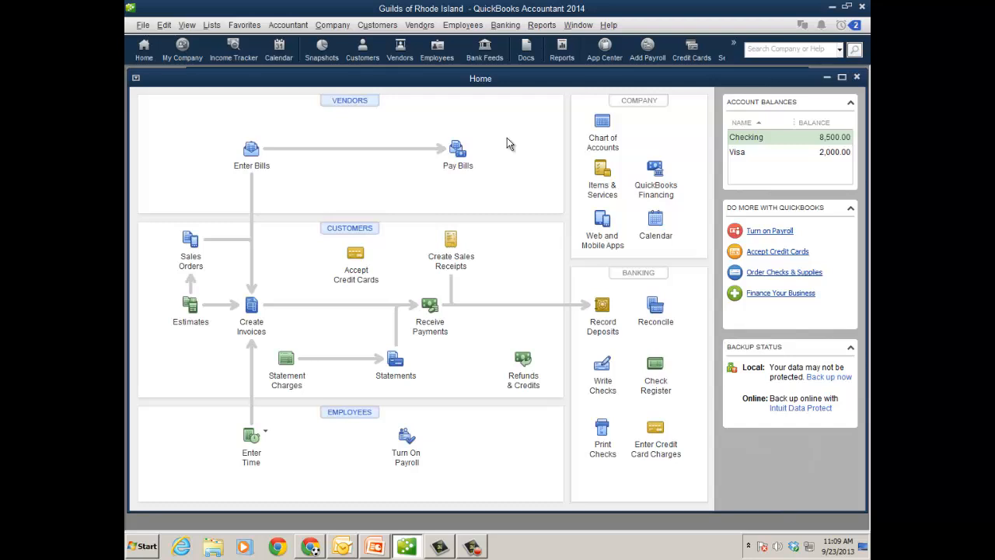
Step: Open the Staples credit card charge from the Vendor Center
left_click(363, 102)
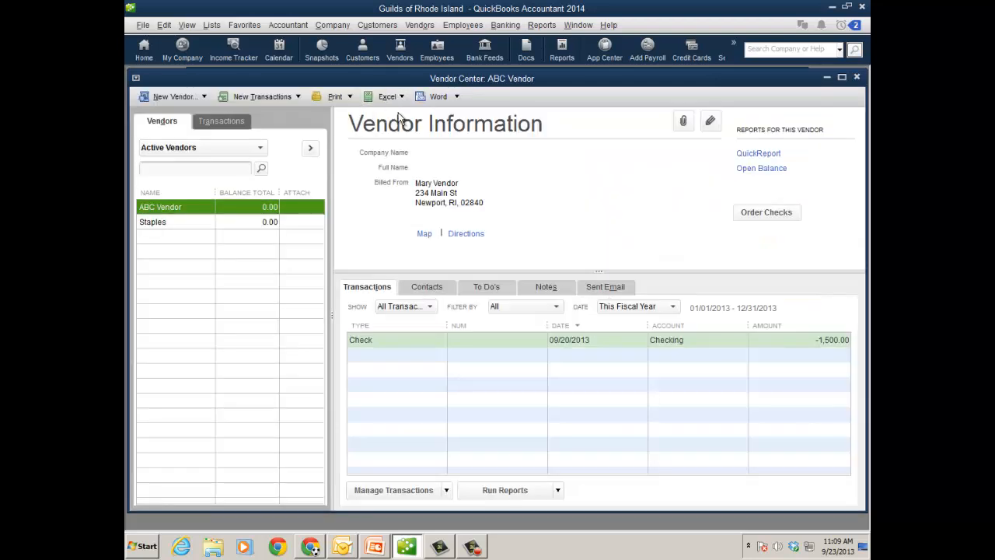
left_click(227, 222)
double_click(413, 345)
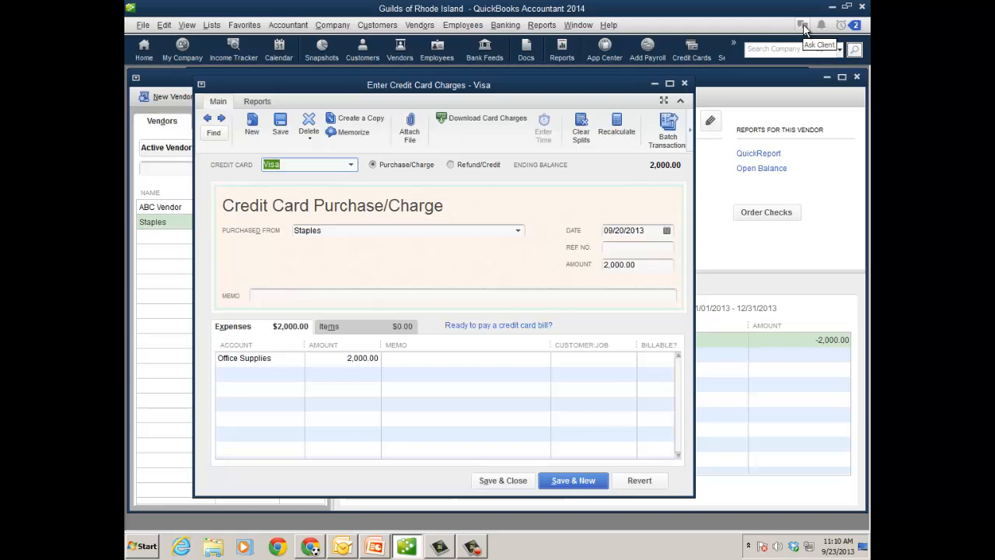
Step: Ask the client "what was this purchase for?" about the Staples charge, adding it to the conversation list and closing the question
left_click(288, 25)
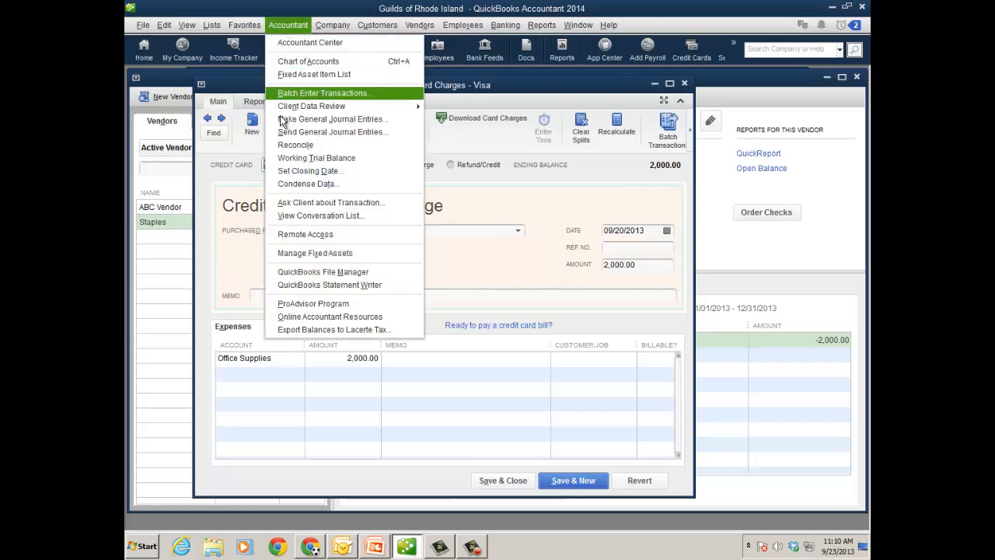
left_click(308, 204)
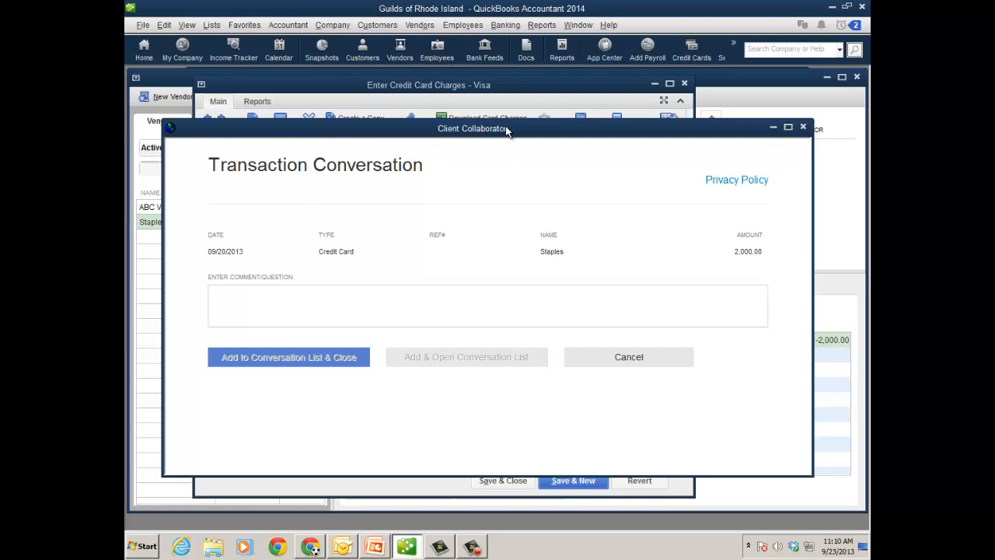
left_click_drag(505, 126, 497, 112)
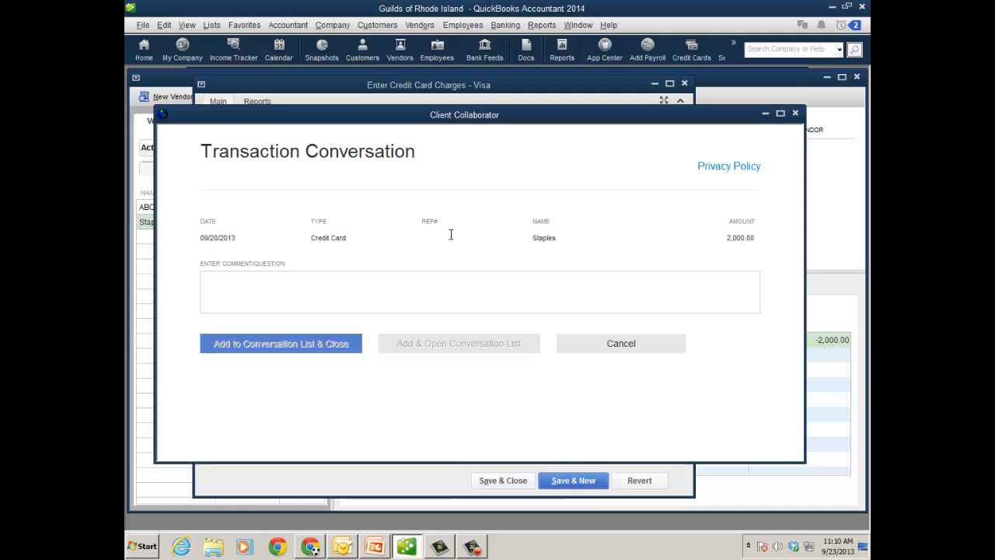
left_click(451, 283)
type("what was")
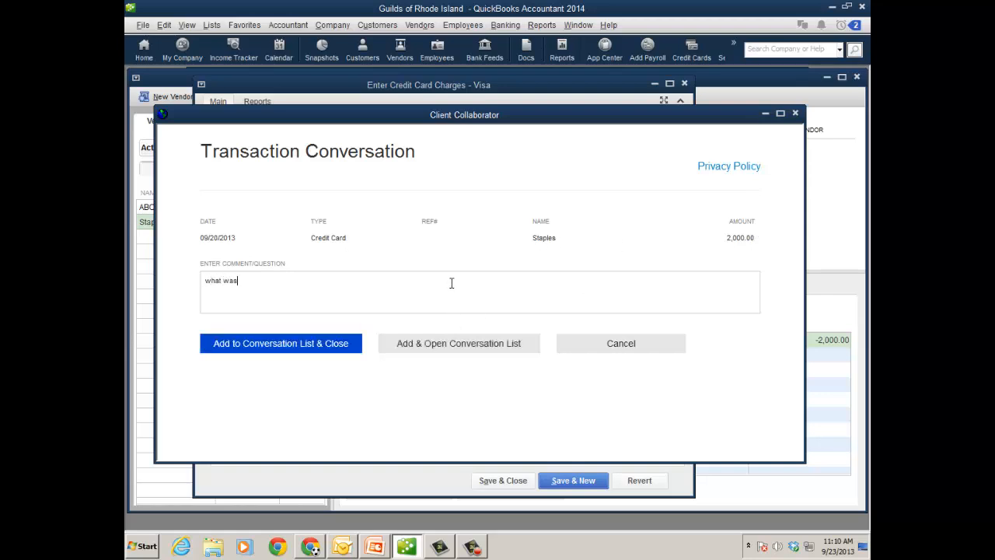
type(" this purchase for?")
left_click(305, 350)
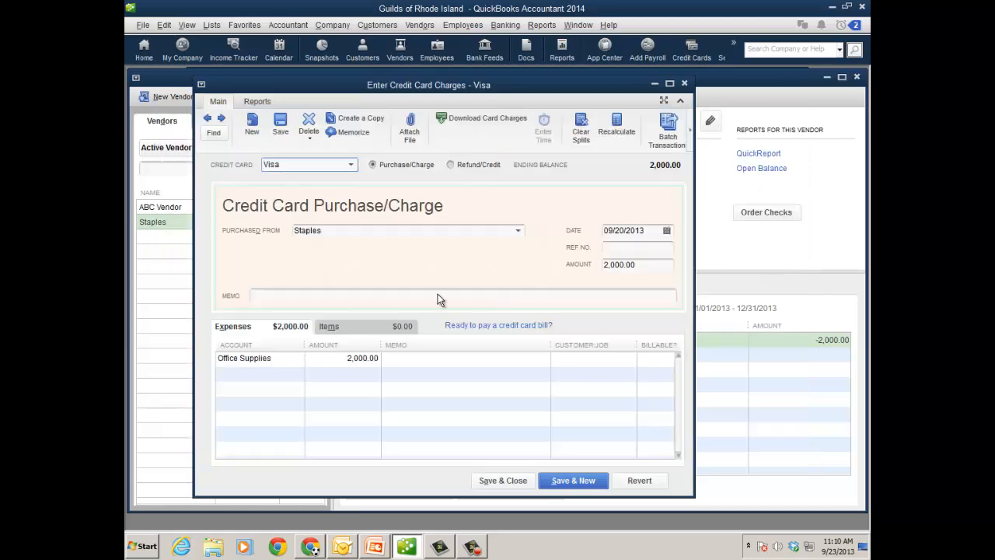
Step: Close the Staples charge and open ABC Vendor's check dated 09/20/2013
left_click(685, 83)
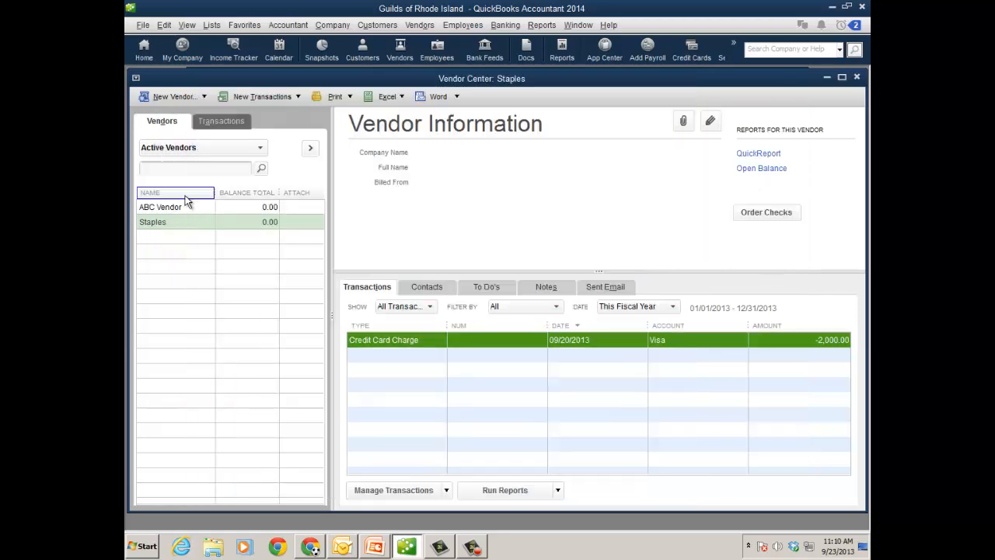
left_click(193, 208)
double_click(410, 342)
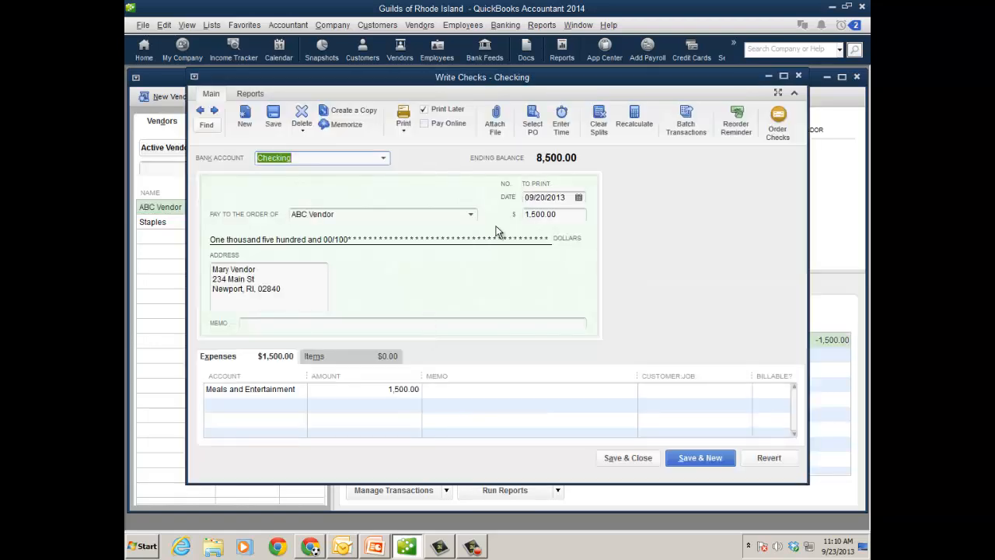
Step: Ask the client "what was this purchase for?" about the ABC Vendor check, adding it and opening the conversation list
left_click(288, 25)
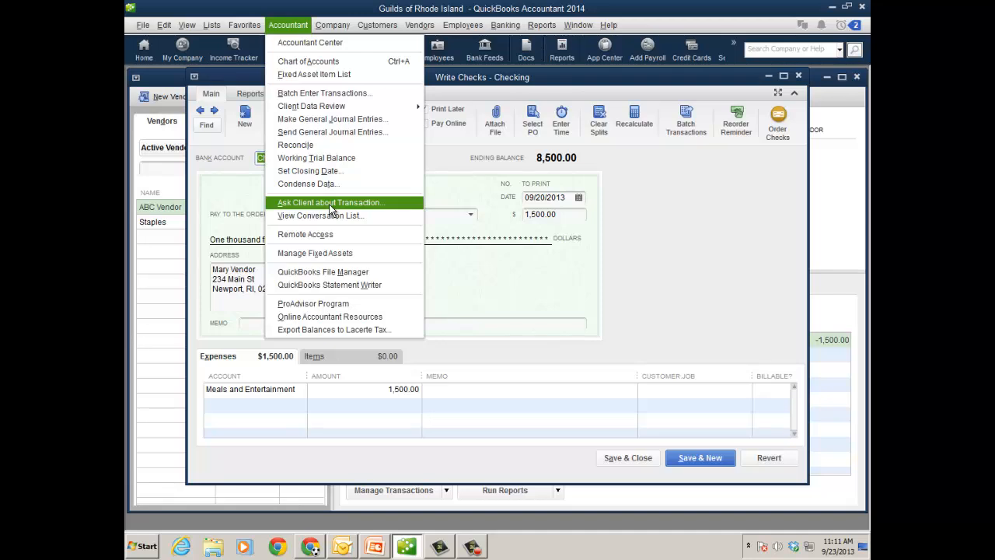
left_click(650, 209)
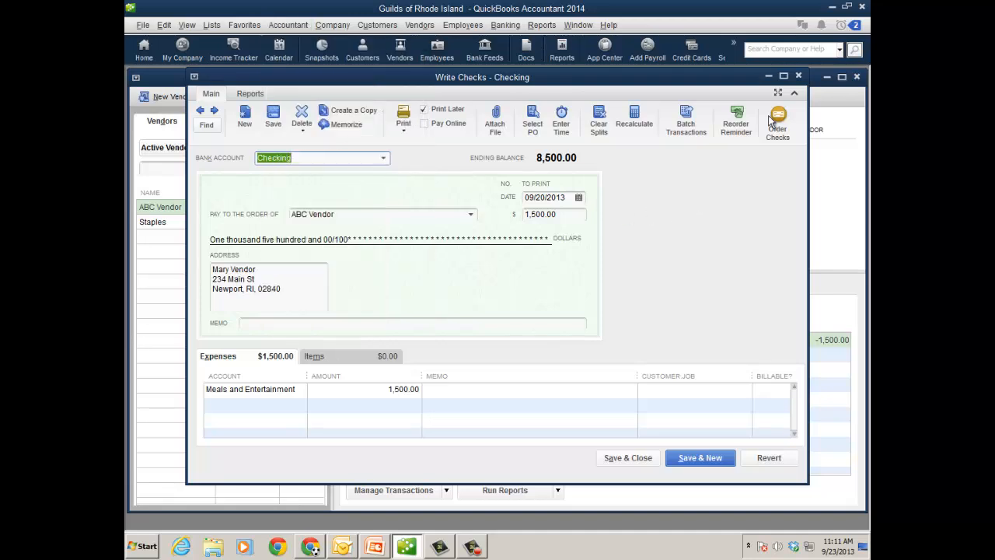
left_click(803, 29)
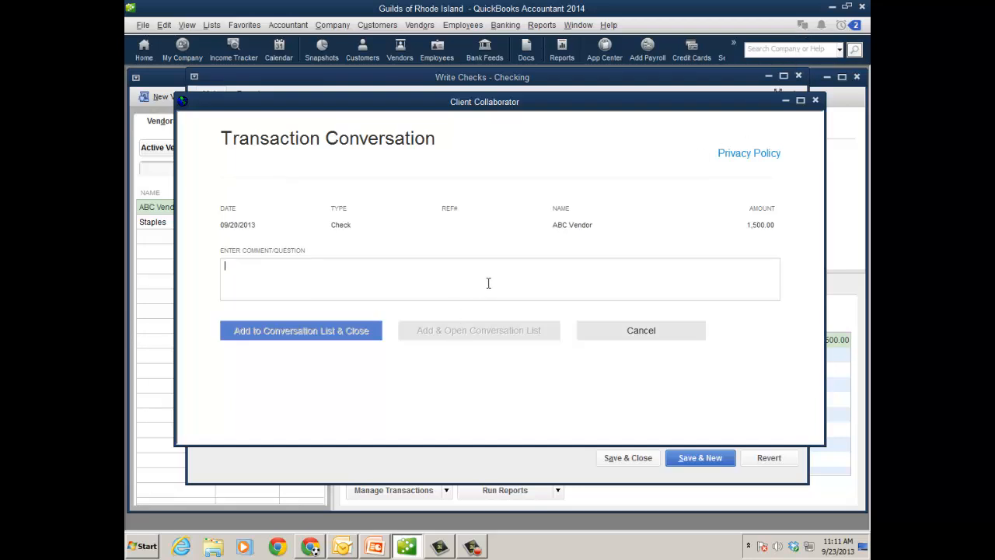
type("what was this c")
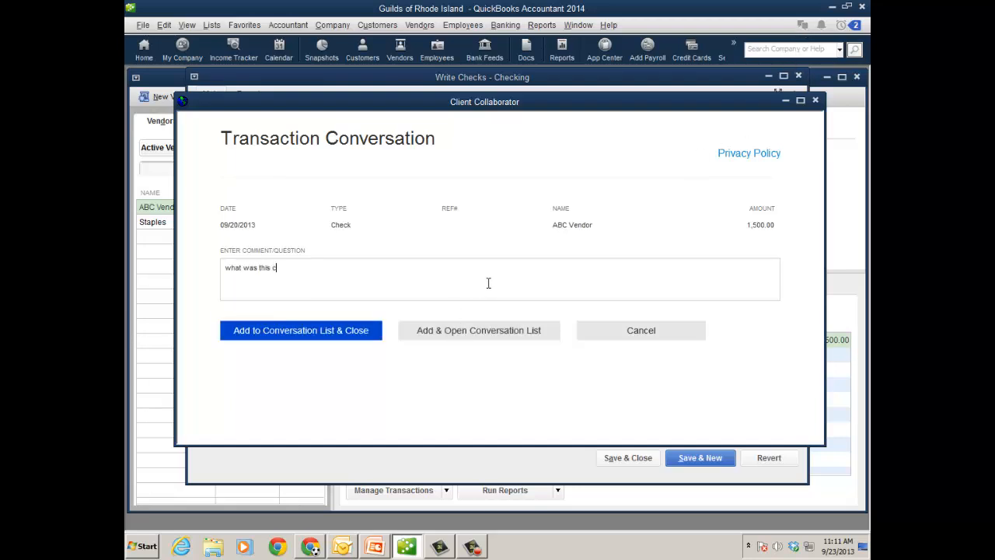
type("h")
type("rge")
key("BackSpace")
key("BackSpace")
key("BackSpace")
key("BackSpace")
key("BackSpace")
key("BackSpace")
type("purchase for?")
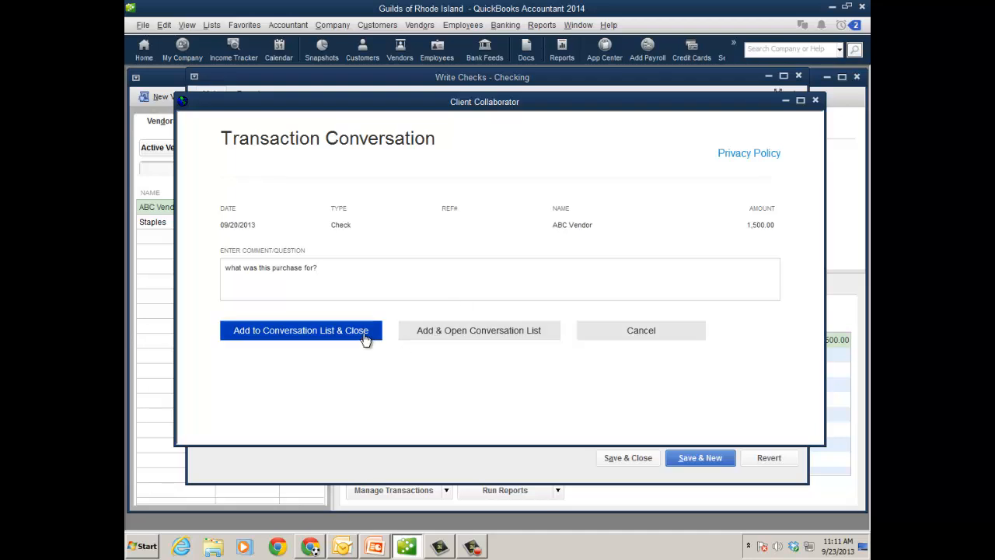
left_click(472, 334)
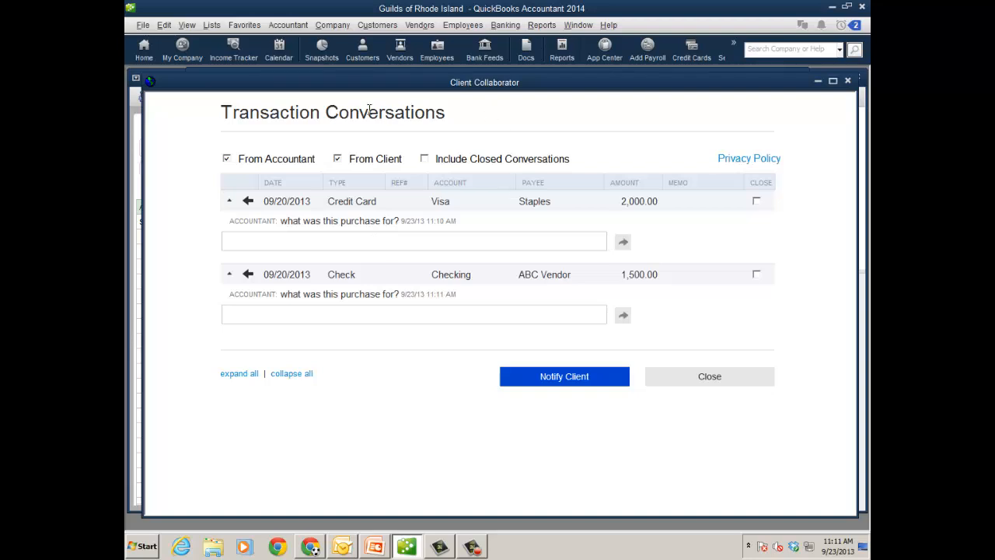
Step: Notify the client by email about the transaction conversations and close the conversation list
left_click(287, 28)
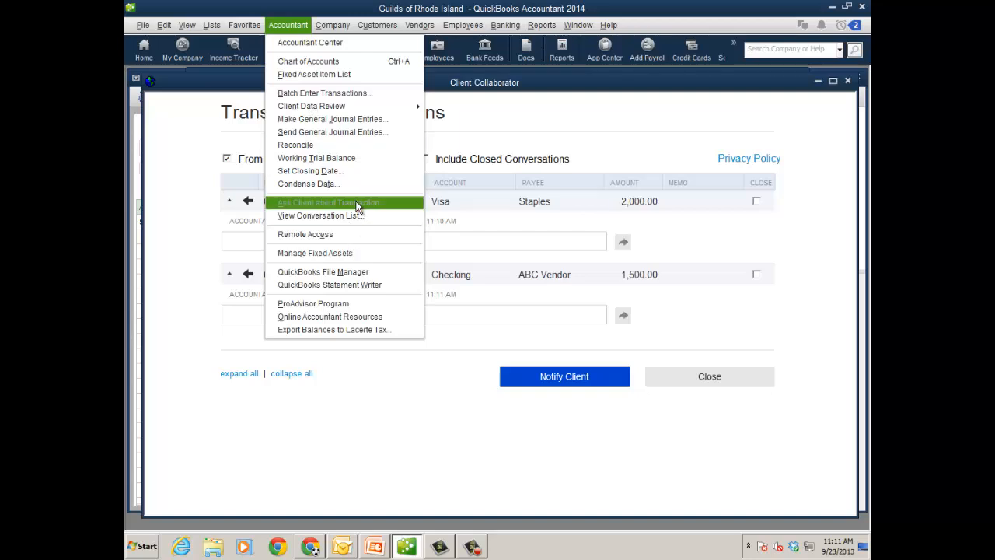
left_click(445, 437)
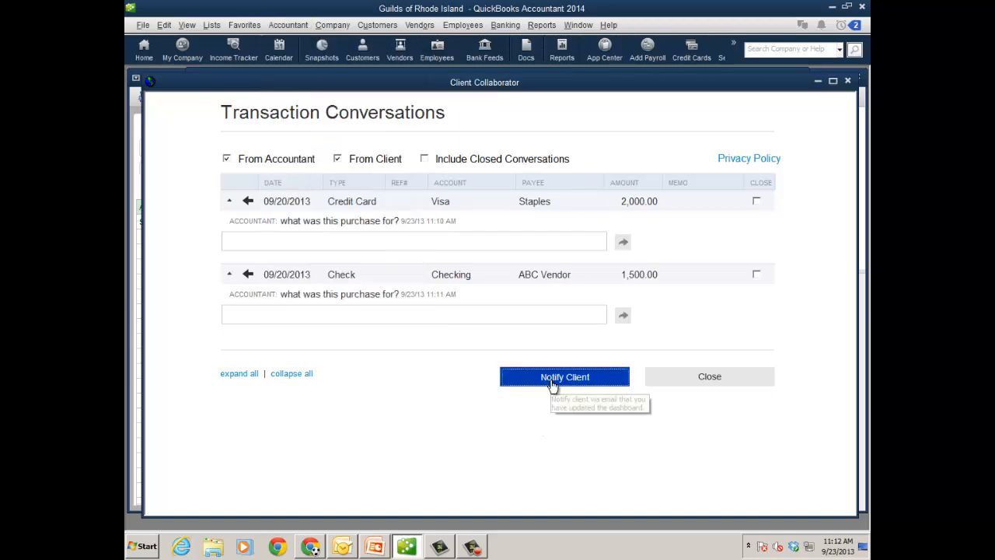
left_click(549, 383)
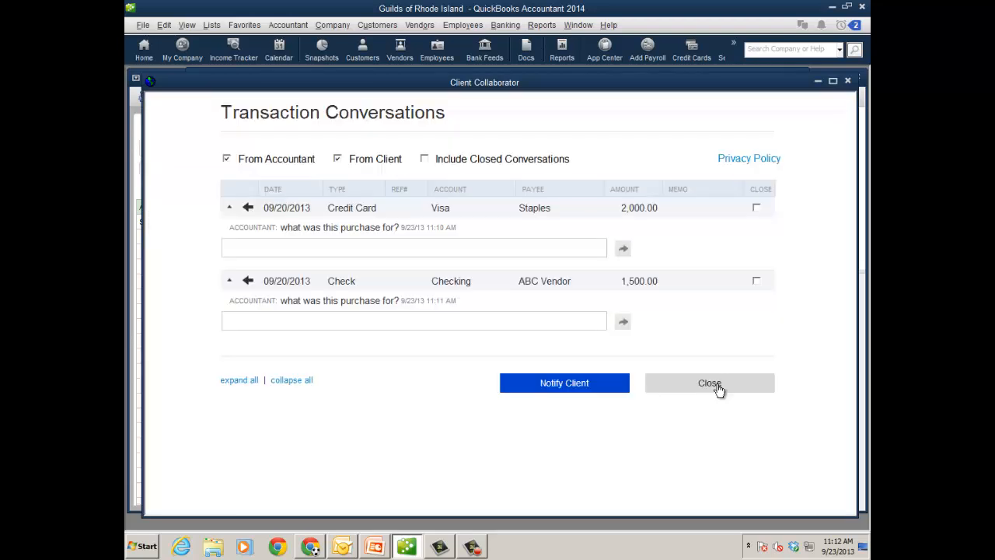
left_click(716, 386)
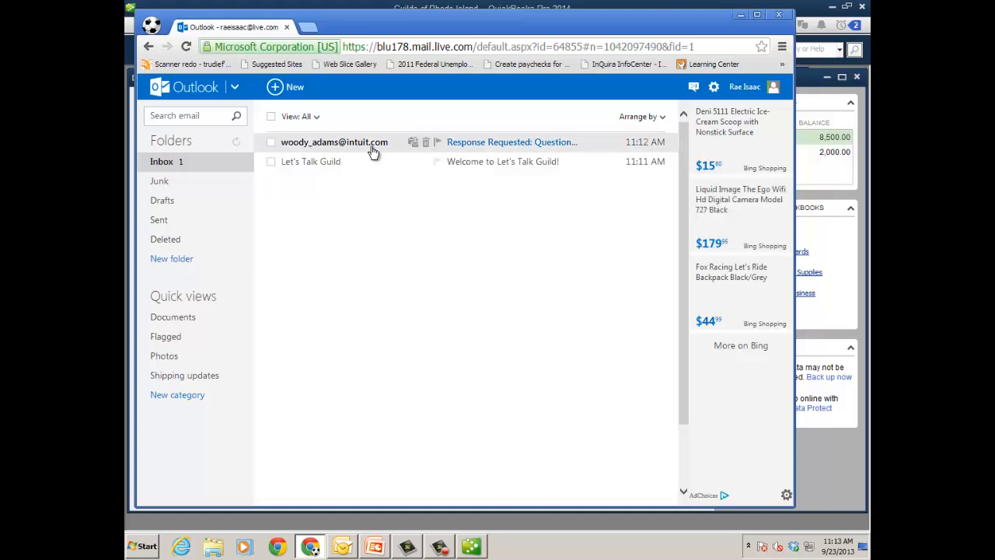
Step: Read the accountant's "Response Requested: Questions about your books" email, switch to QuickBooks Pro and open the client's conversation list
left_click(492, 146)
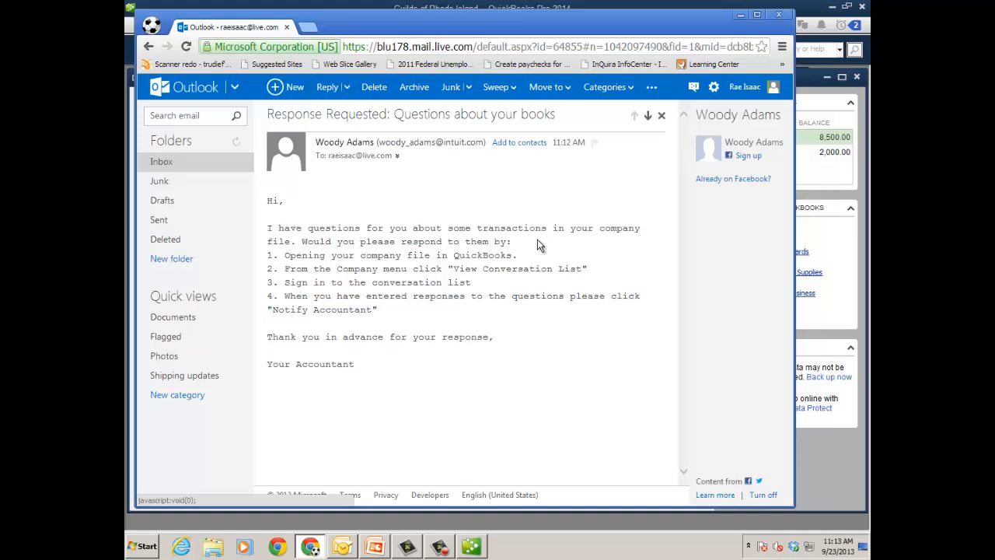
left_click(741, 14)
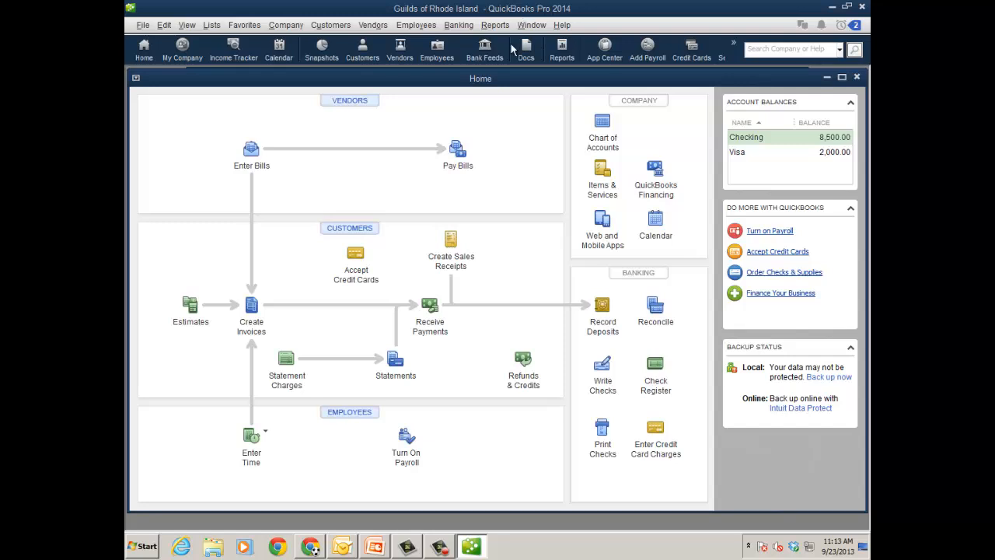
left_click(285, 25)
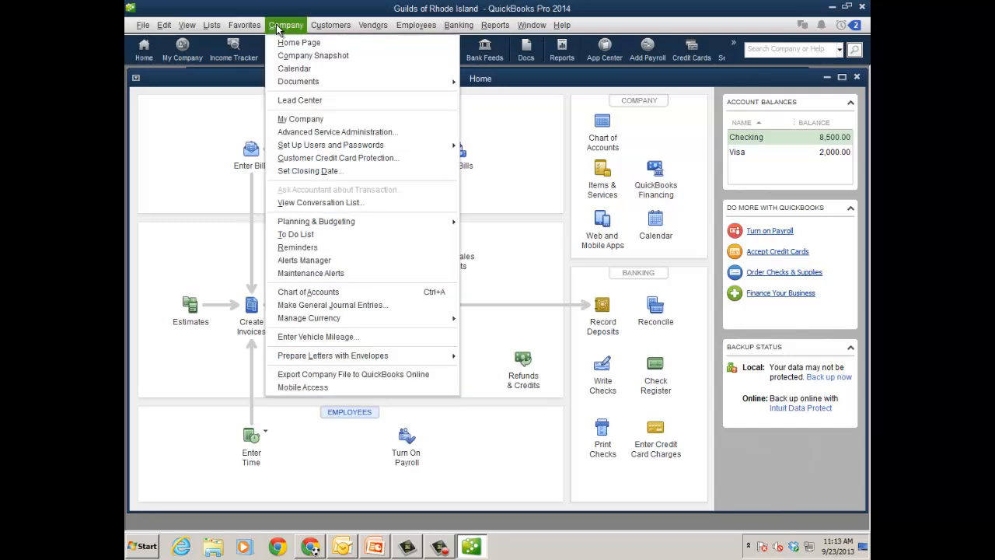
left_click(320, 204)
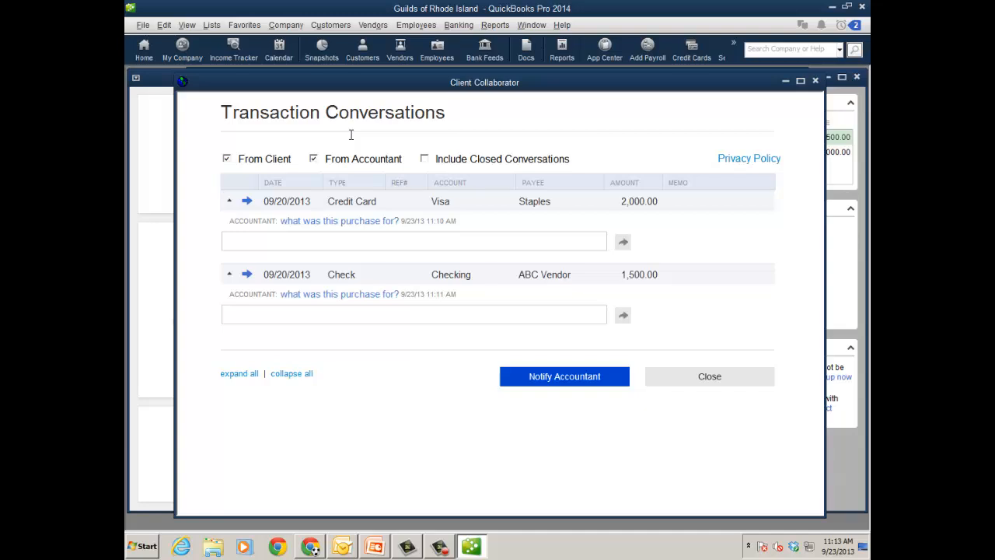
Step: Answer "a new laptop" for the Staples charge and "big parrty we had" for the ABC Vendor check, adding both to the conversation list
left_click(347, 240)
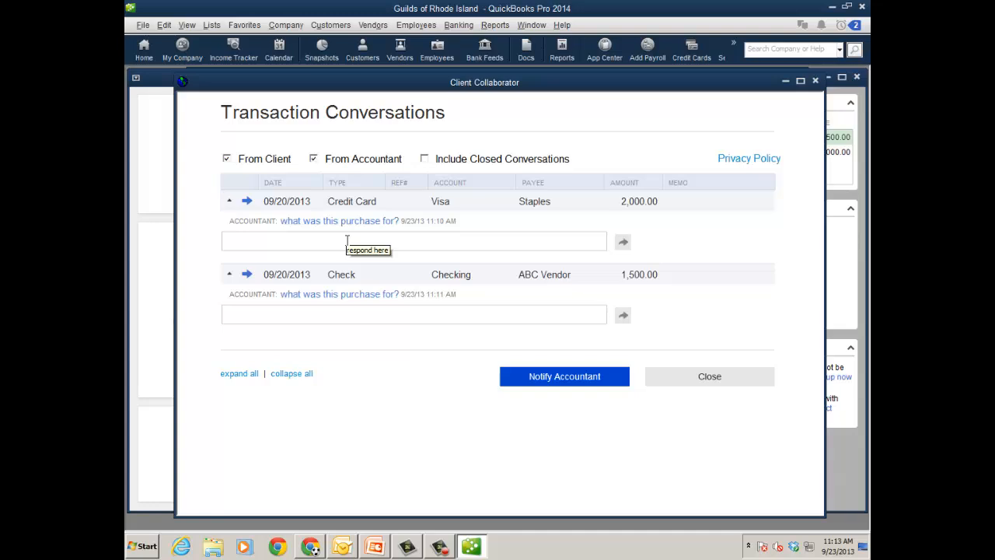
type("a new laptop")
left_click(375, 318)
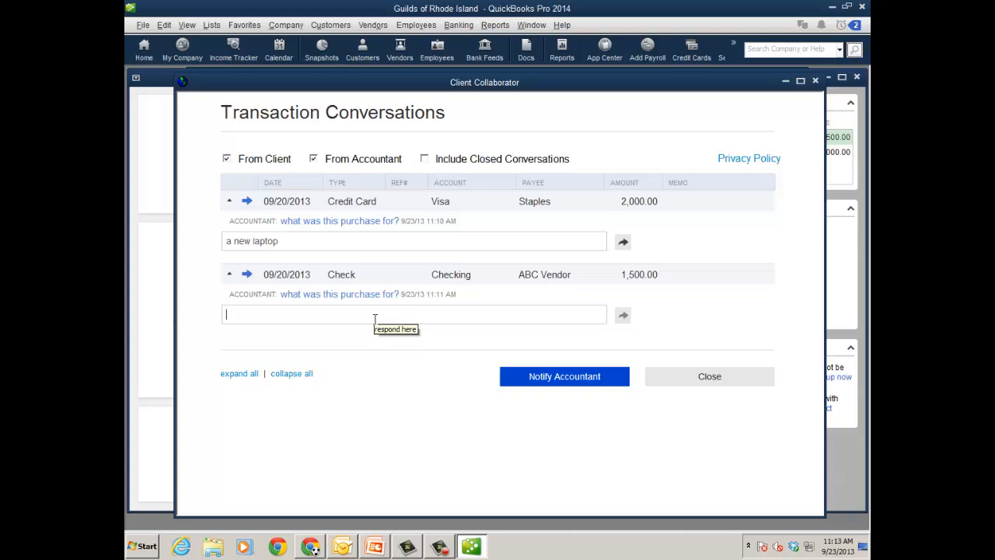
type("big parrty we had")
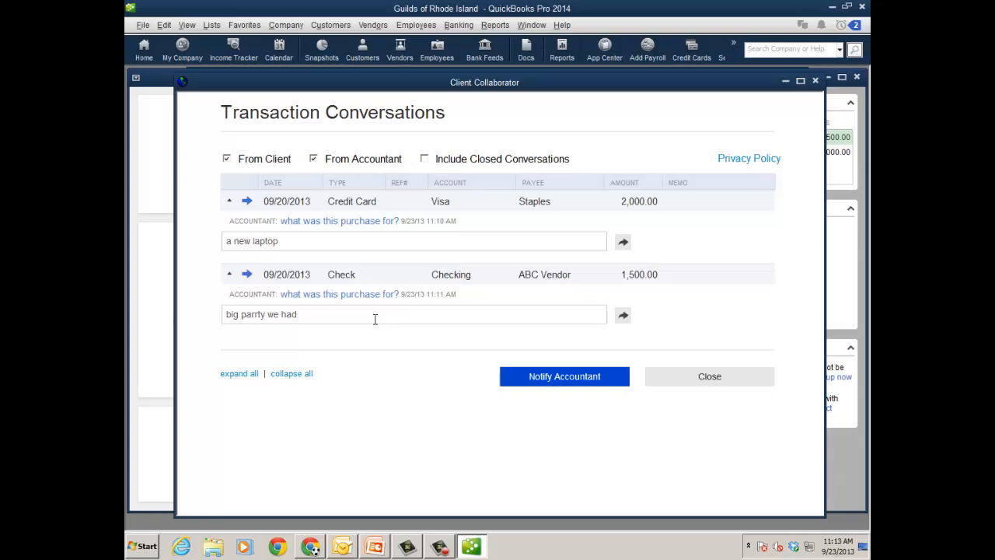
left_click(623, 245)
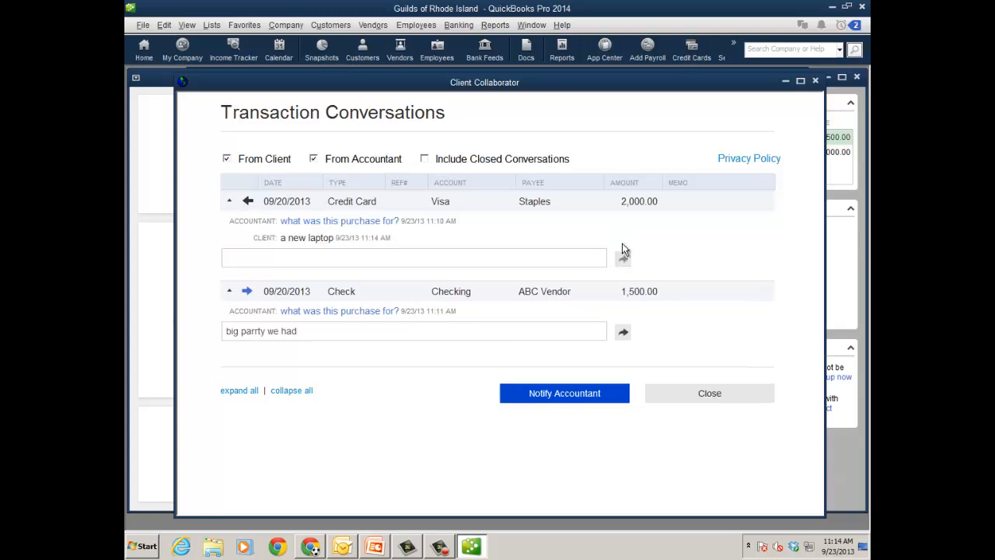
left_click(621, 332)
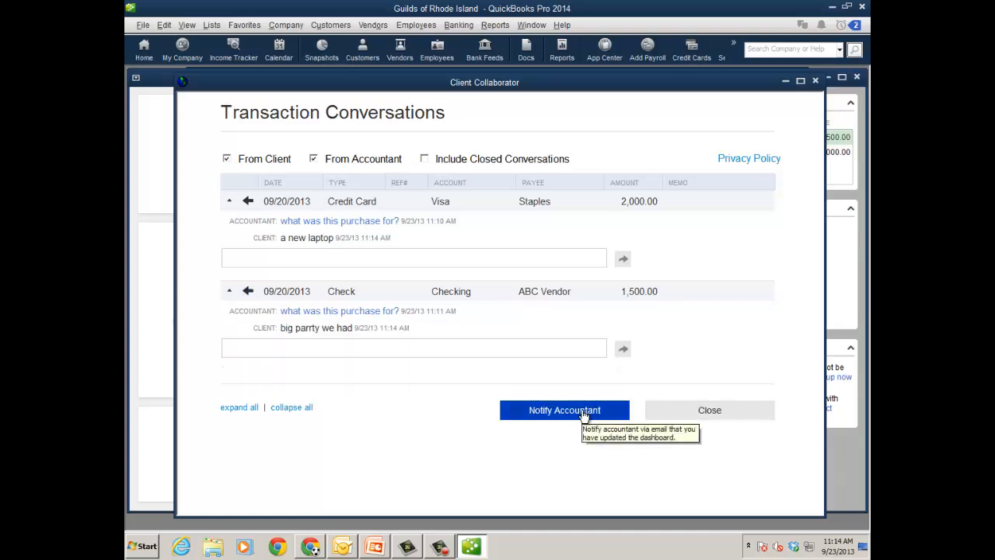
Step: Notify the accountant by email about the updated conversations and dismiss the confirmation
left_click(584, 415)
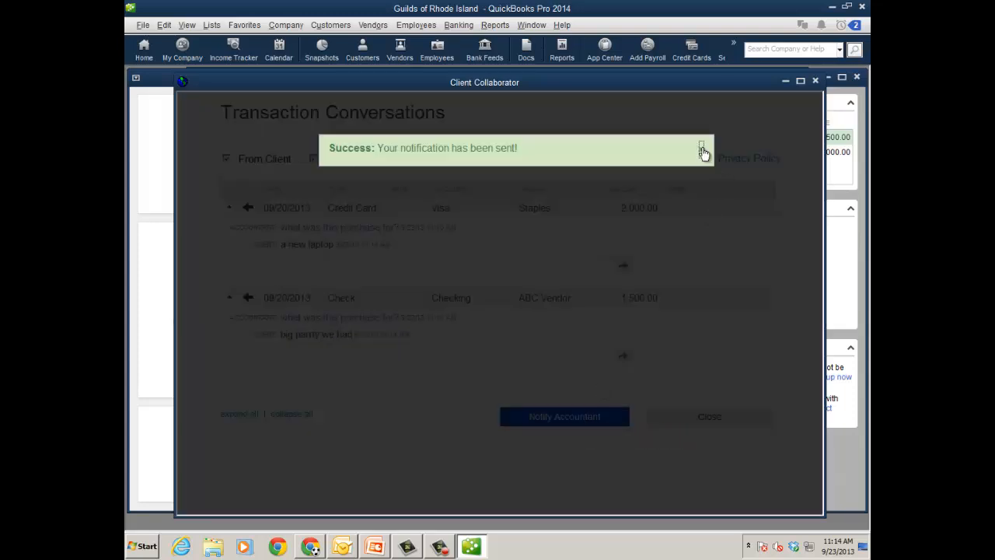
left_click(702, 147)
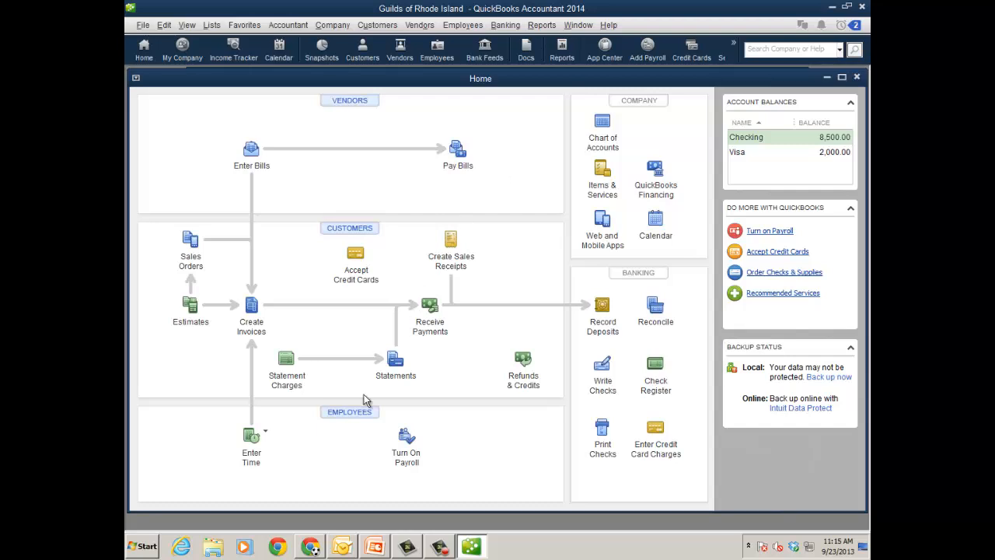
Step: Switch to Outlook to read the client's "Response Requested" email, return to QuickBooks Accountant and view the conversation list
left_click(343, 547)
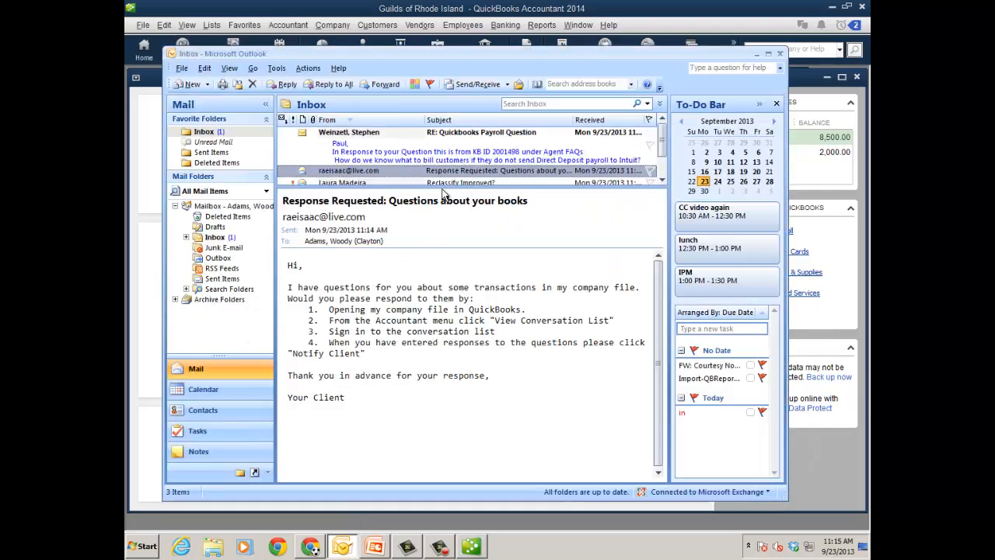
double_click(440, 172)
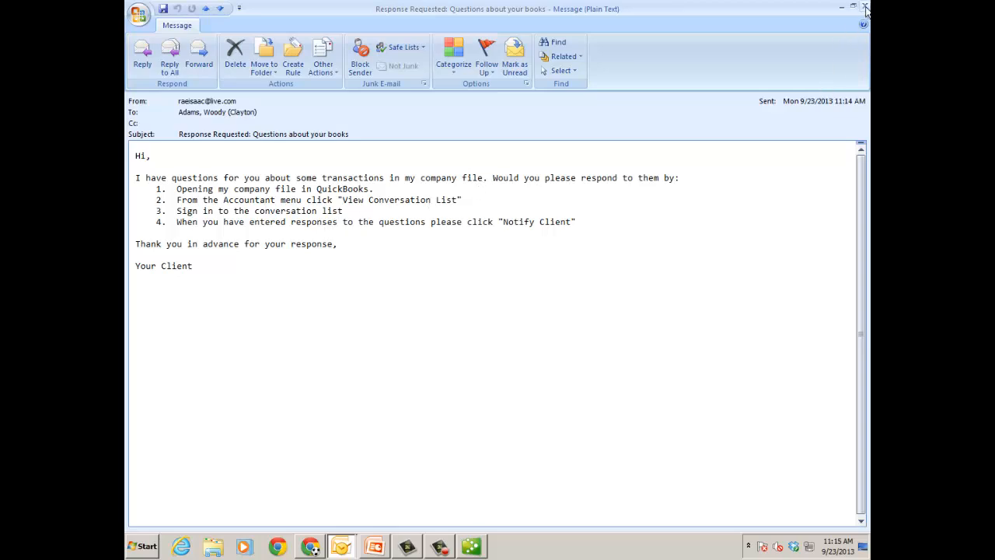
left_click(478, 546)
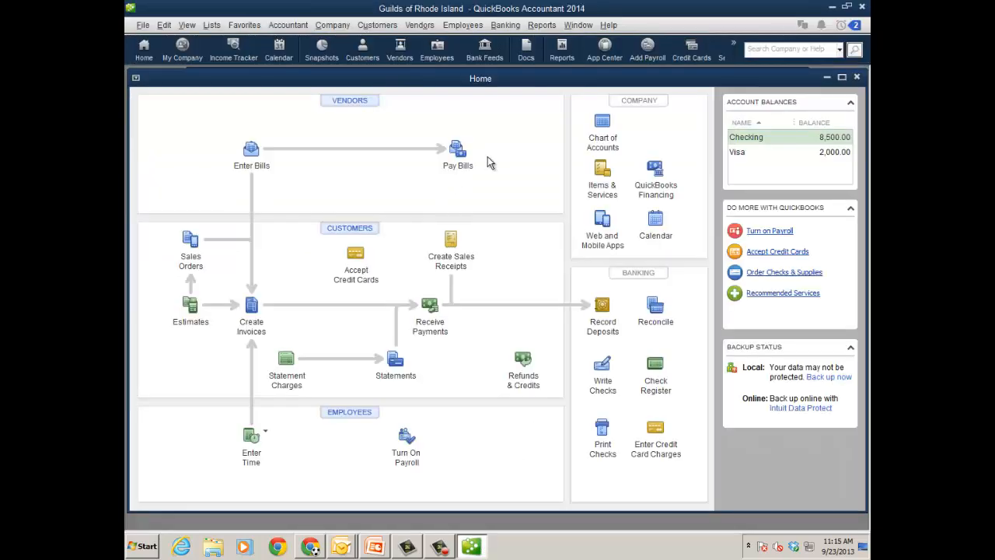
left_click(288, 25)
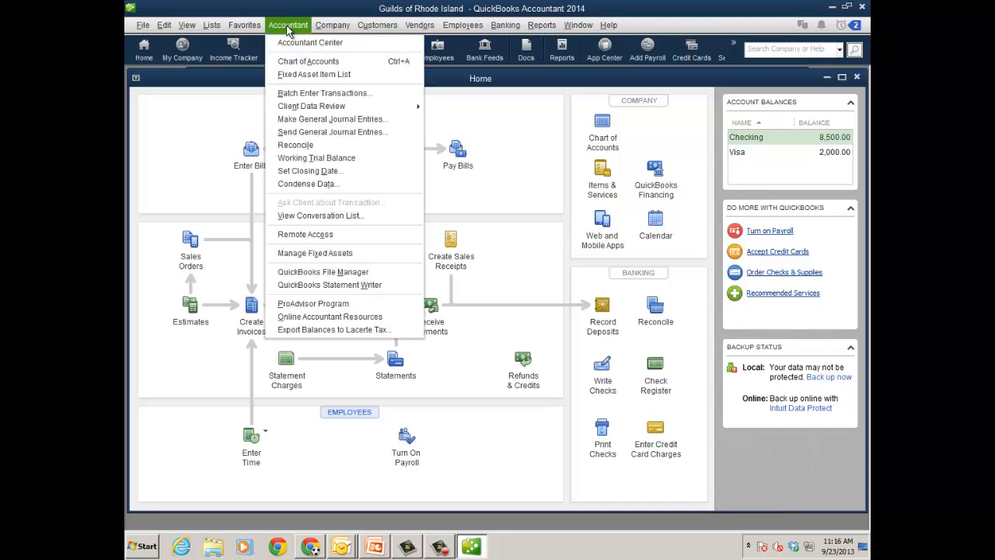
left_click(332, 218)
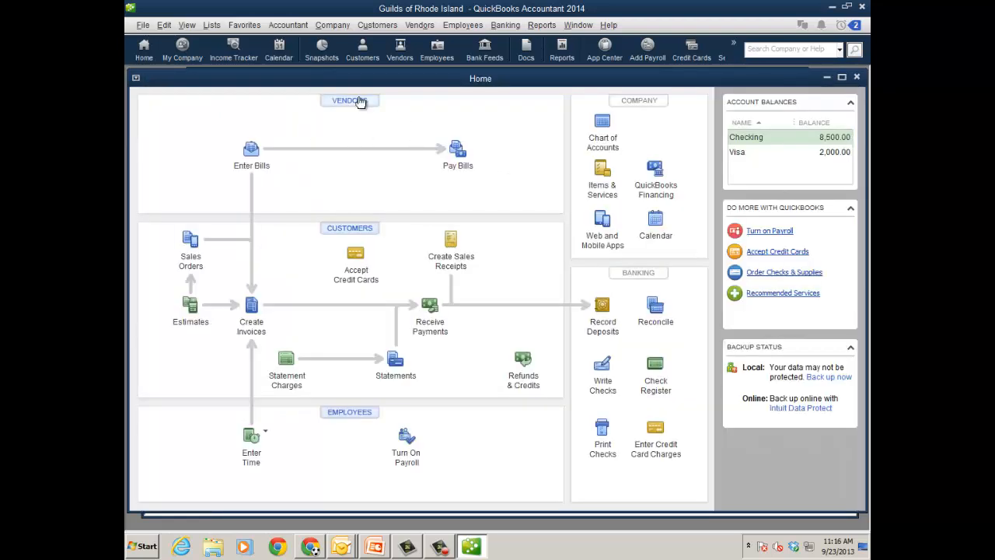
Step: Open ABC Vendor's 09/20/2013 check, add the memo "party" to its Meals and Entertainment expense line, and save and close it
left_click(357, 103)
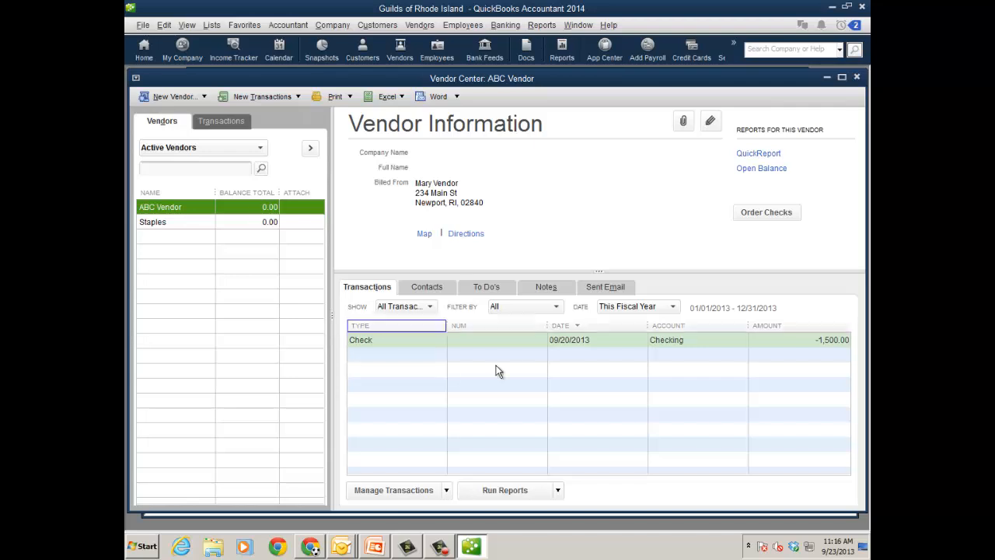
double_click(483, 343)
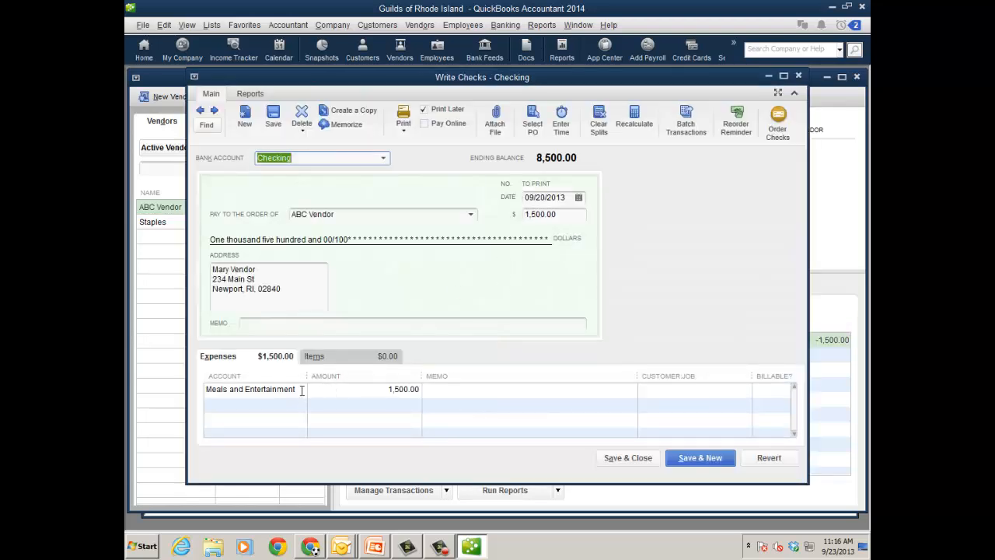
left_click(459, 391)
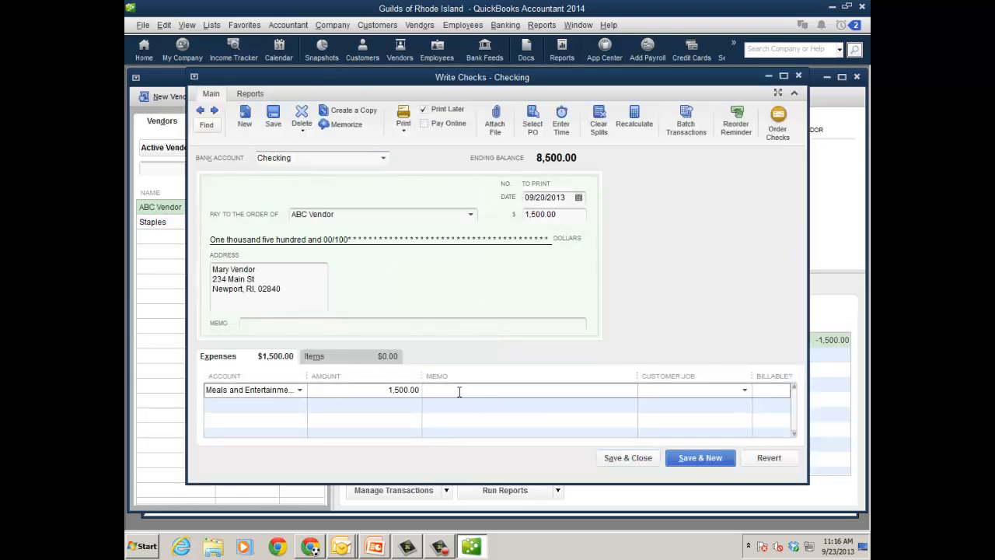
type("party")
left_click(628, 458)
left_click(439, 178)
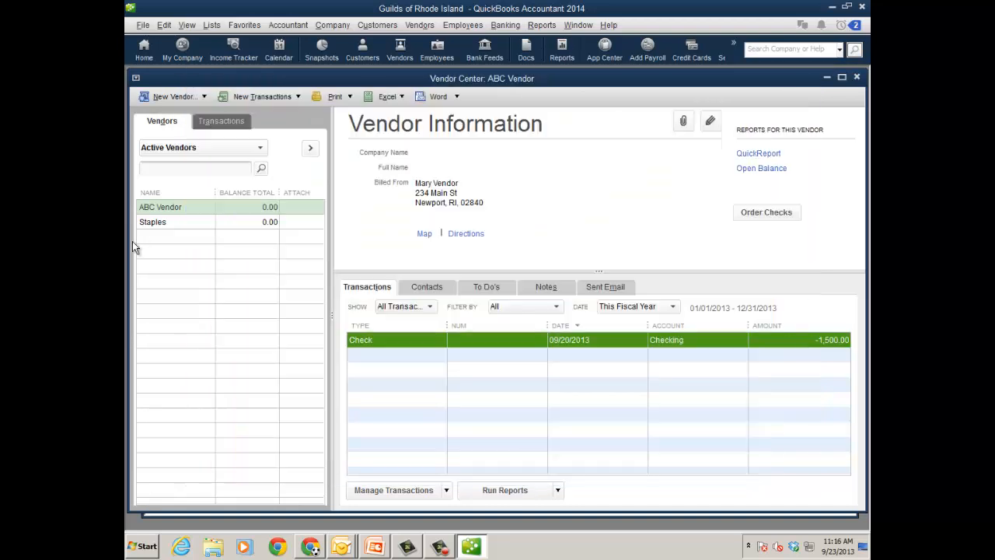
Step: Open the Staples credit card charge dated 09/20/2013 and review the account choices for its expense line
left_click(199, 223)
double_click(442, 342)
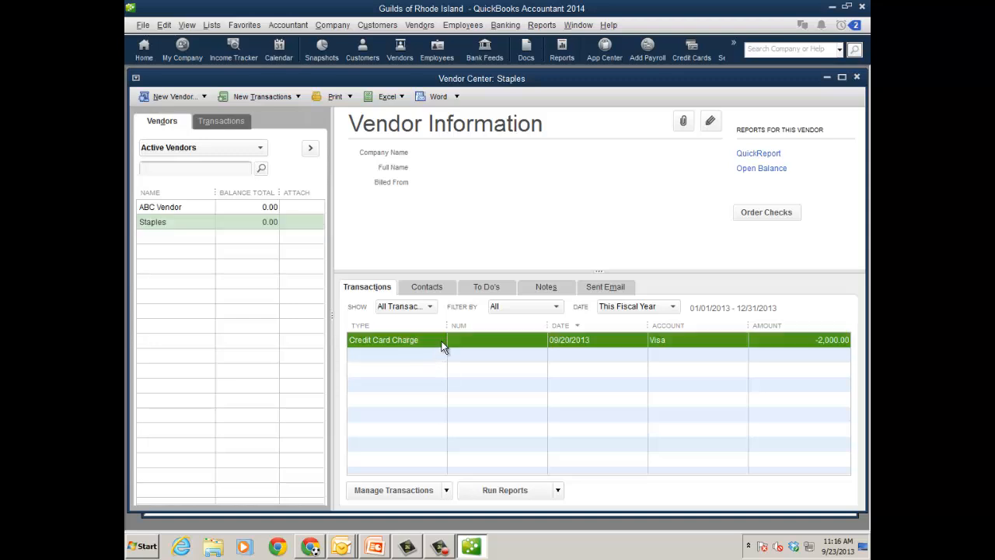
left_click(289, 358)
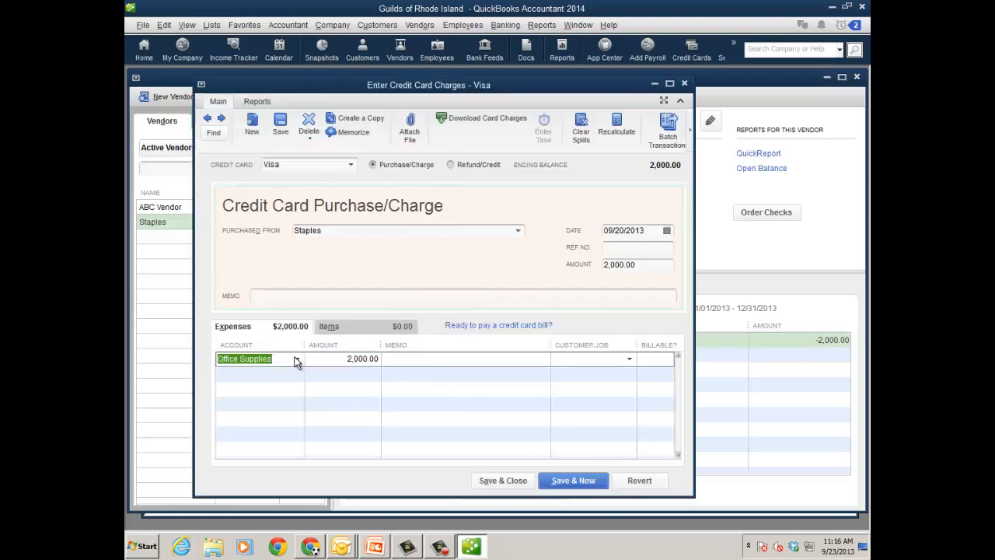
left_click(296, 359)
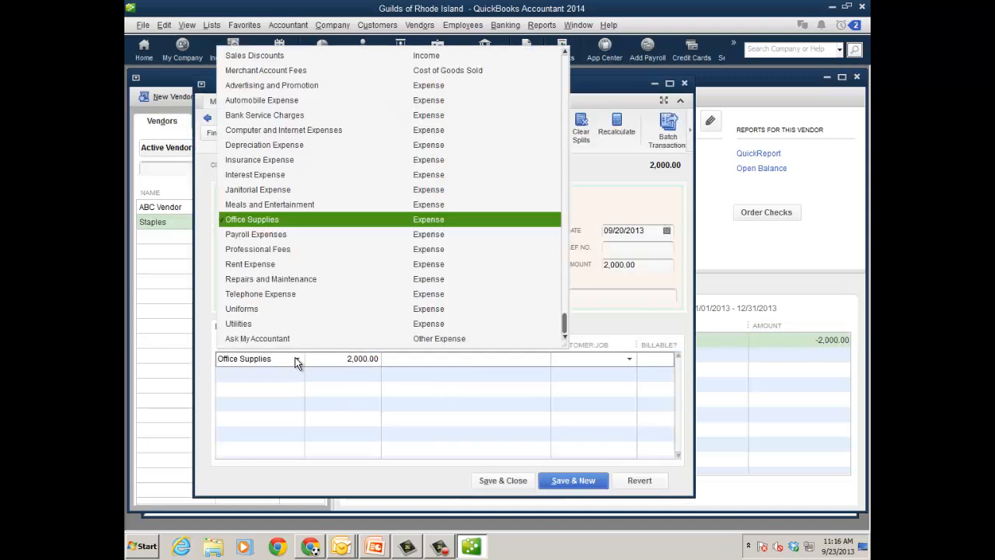
left_click(619, 173)
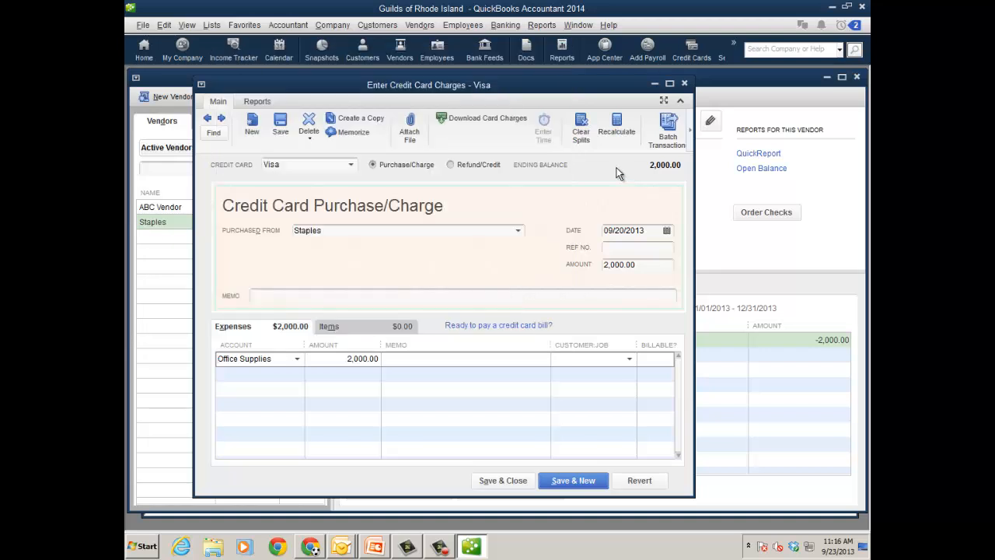